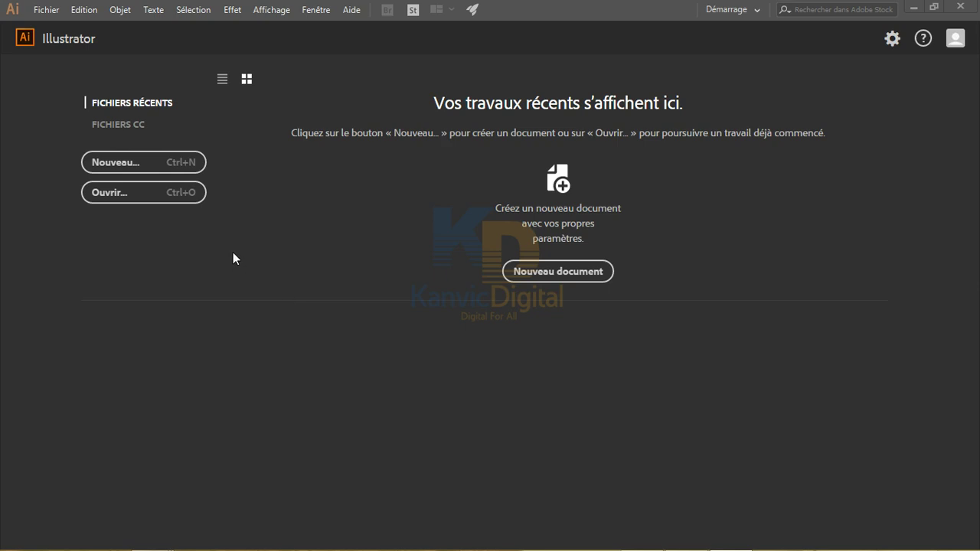
- Start a new document and review the preset categories from Enregistrés to Illustration, settling on the Web presets
click(143, 162)
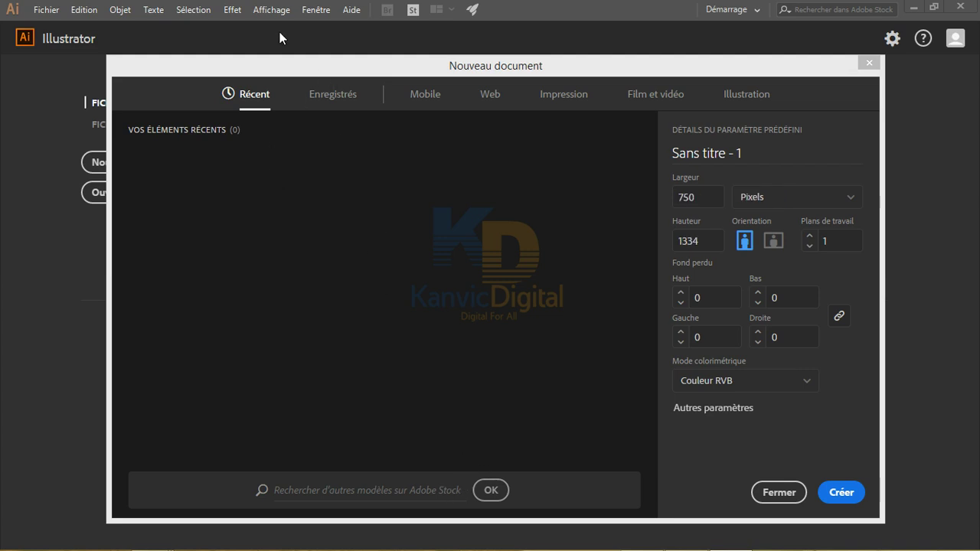
click(337, 97)
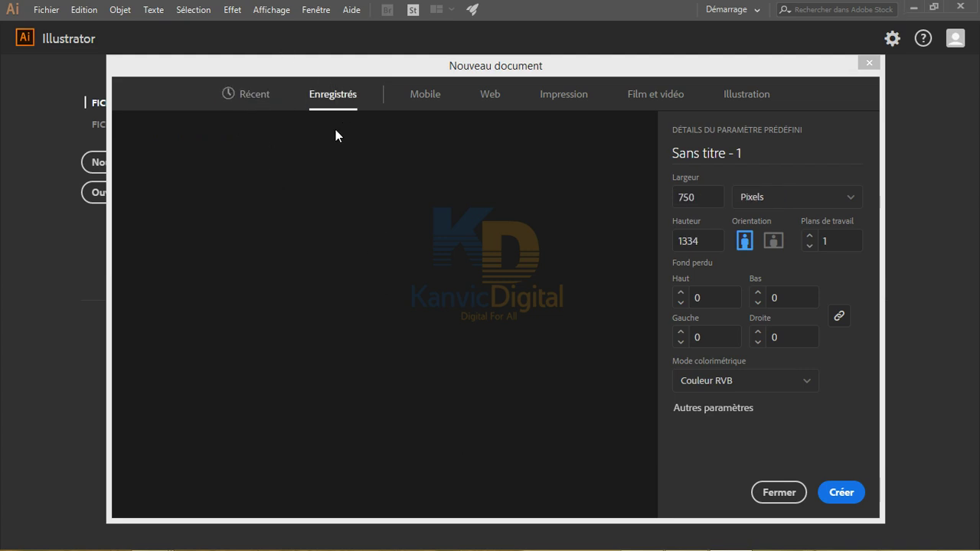
click(420, 104)
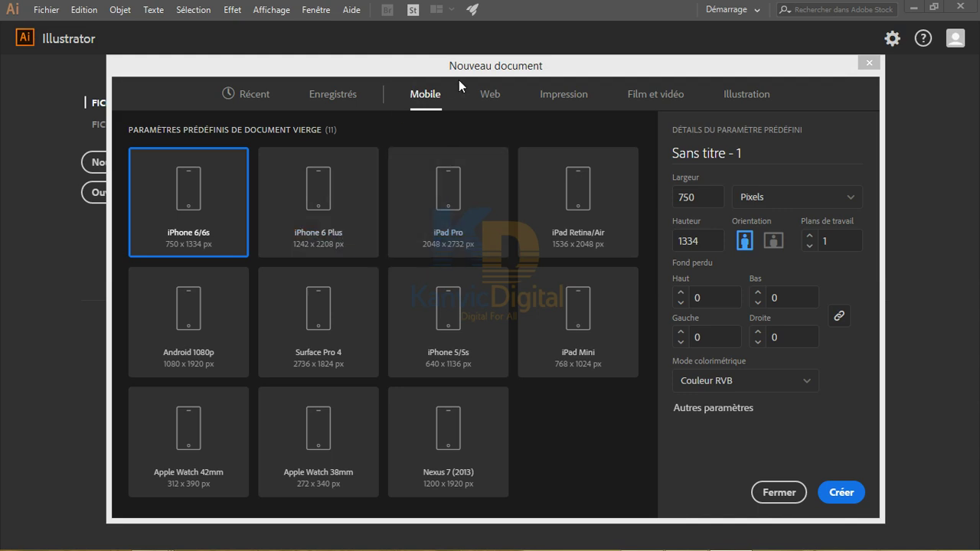
click(481, 93)
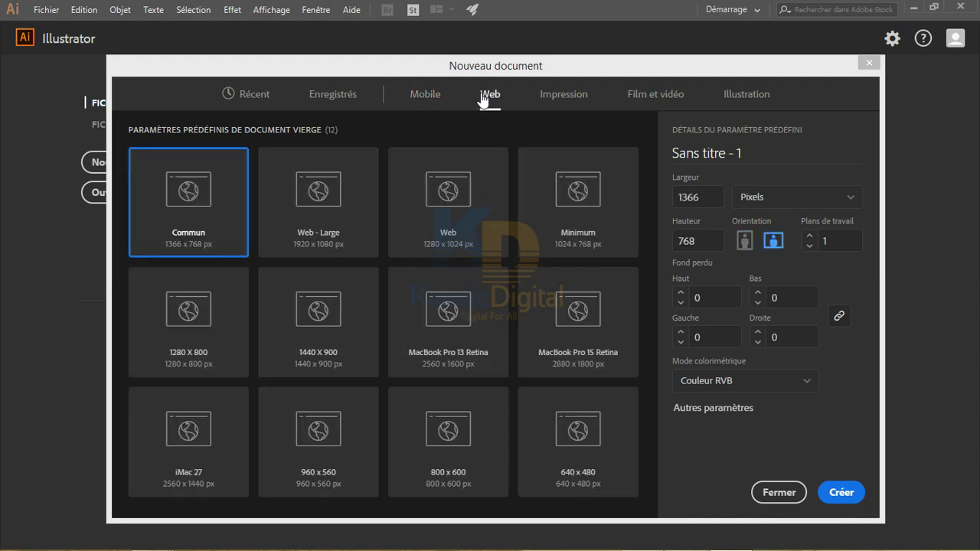
click(548, 100)
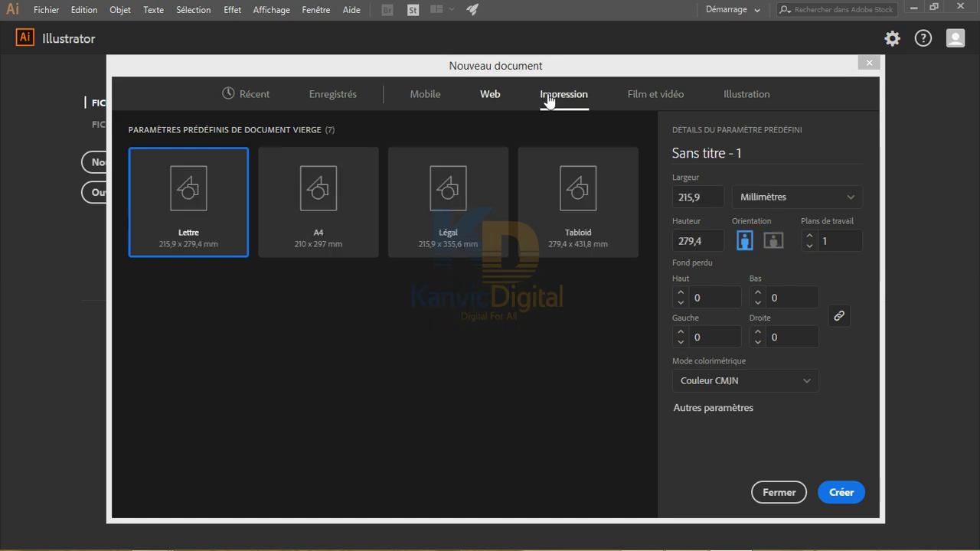
click(644, 102)
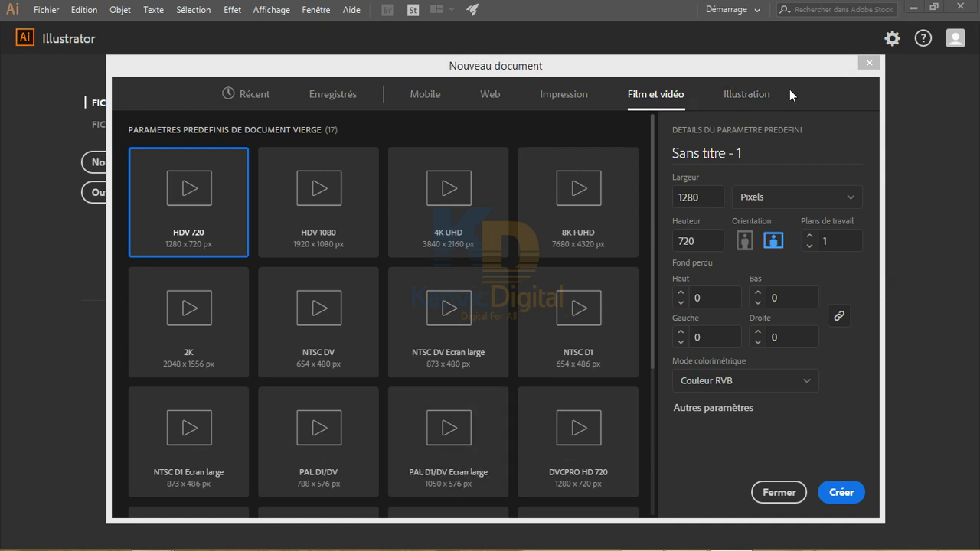
click(751, 98)
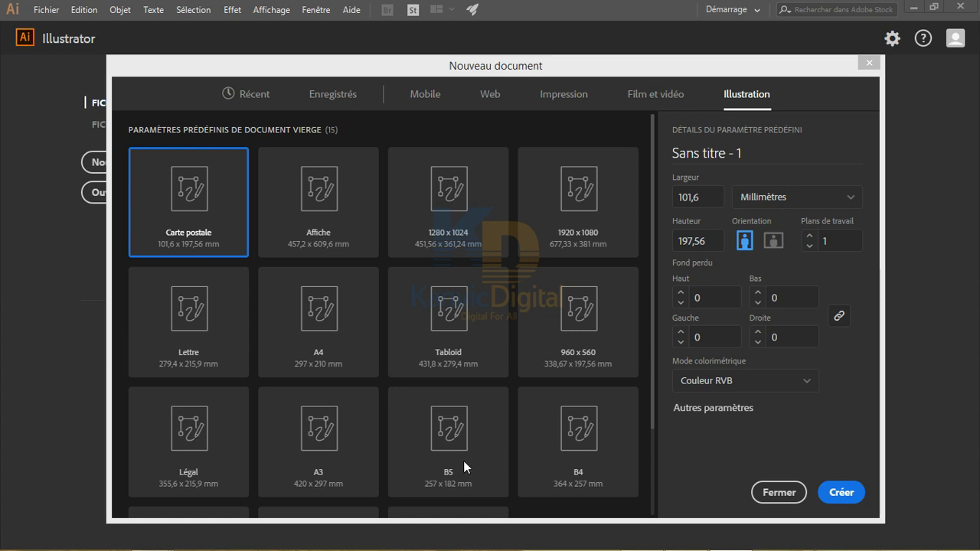
click(496, 98)
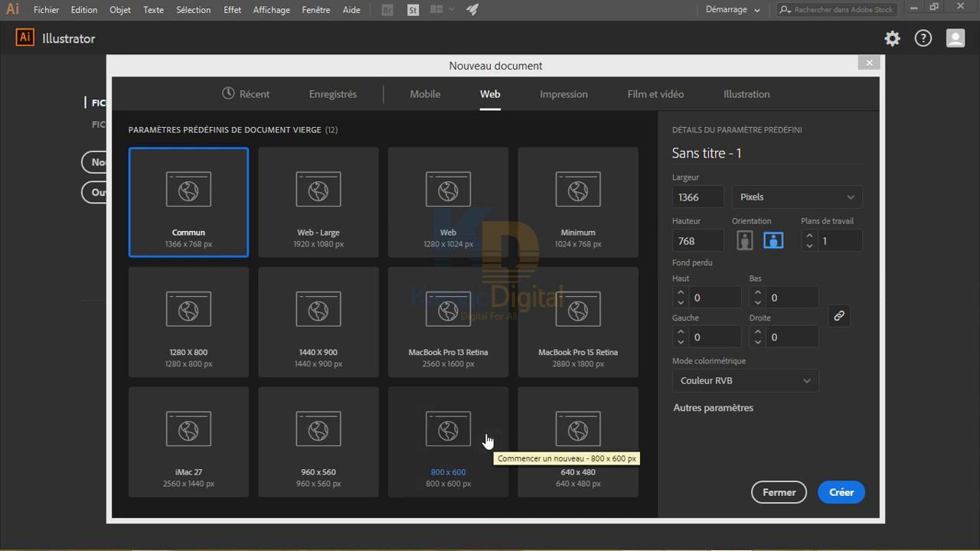
- Name the new document POST INSTAGRAM
click(775, 157)
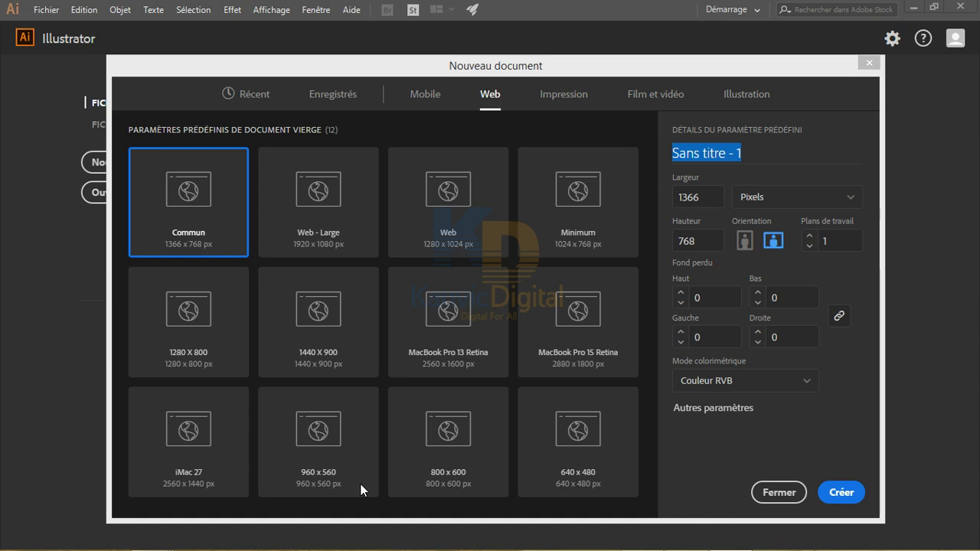
drag(766, 151, 682, 158)
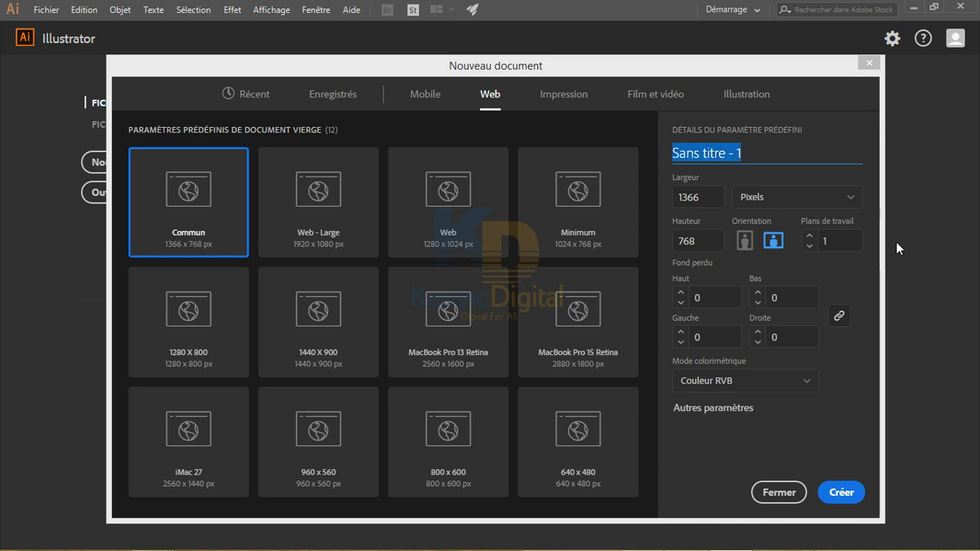
text(POST INSTAGR)
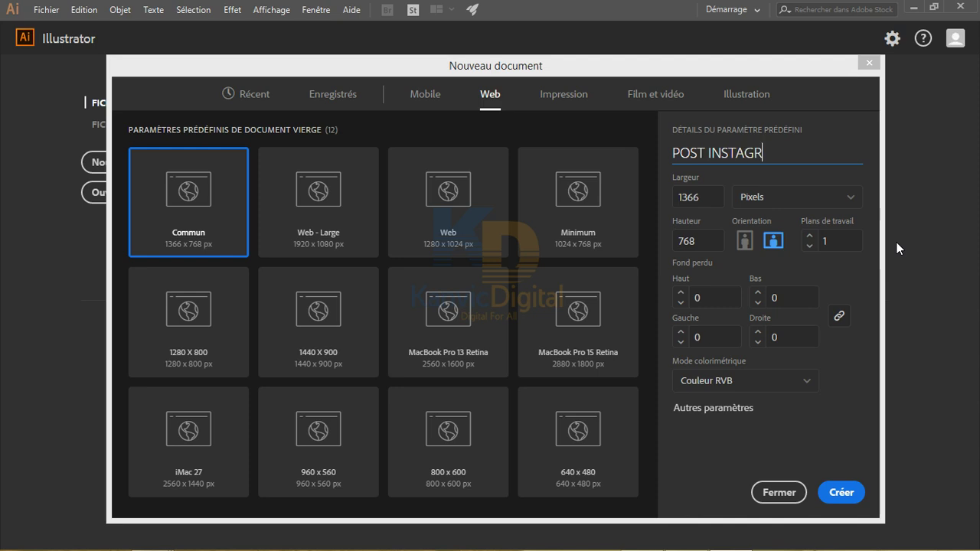
text(AM)
- Set the new document's width to 1080 pixels
click(706, 197)
double_click(696, 198)
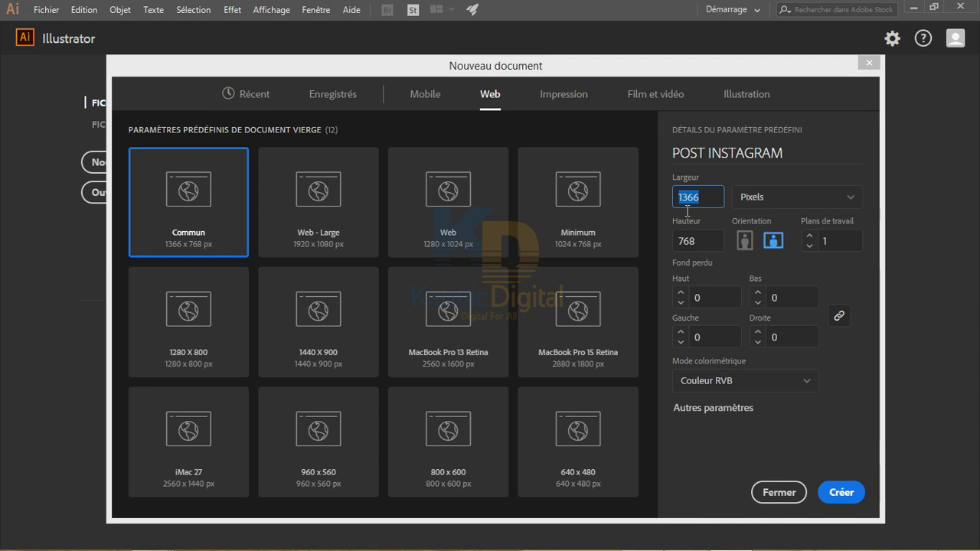
text(10)
key(BackSpace)
key(BackSpace)
key(BackSpace)
key(BackSpace)
key(BackSpace)
key(BackSpace)
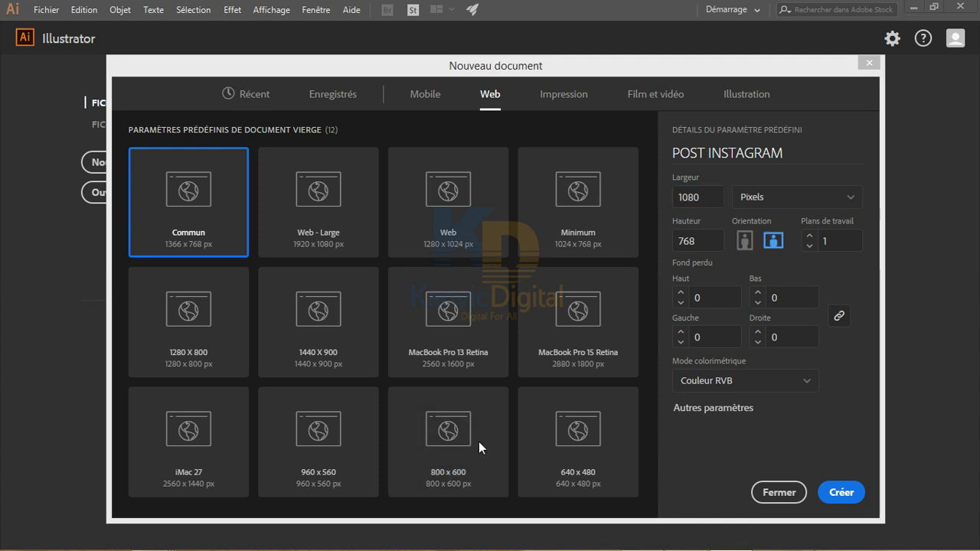
- Set the height to 1080 pixels and create the document
click(698, 245)
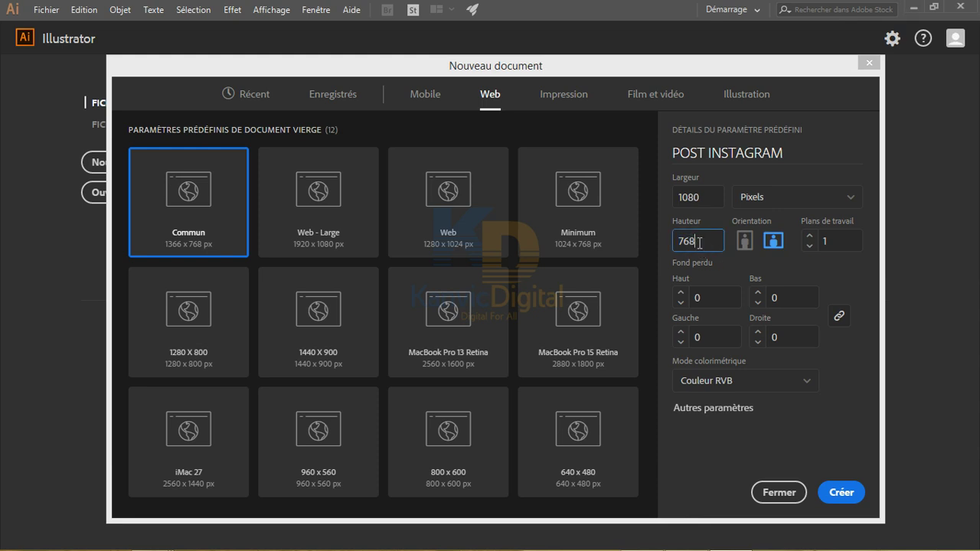
key(BackSpace)
key(BackSpace)
key(BackSpace)
text(1080)
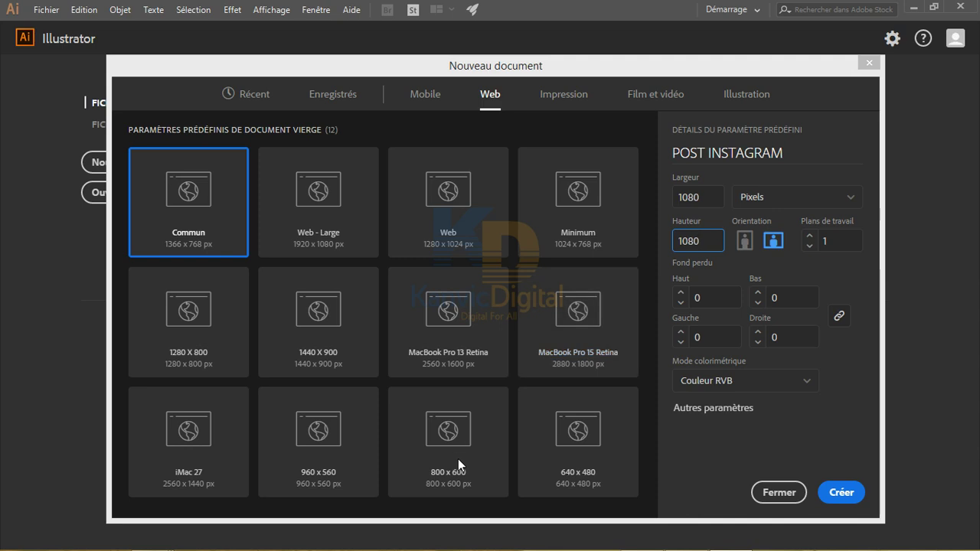
key(Tab)
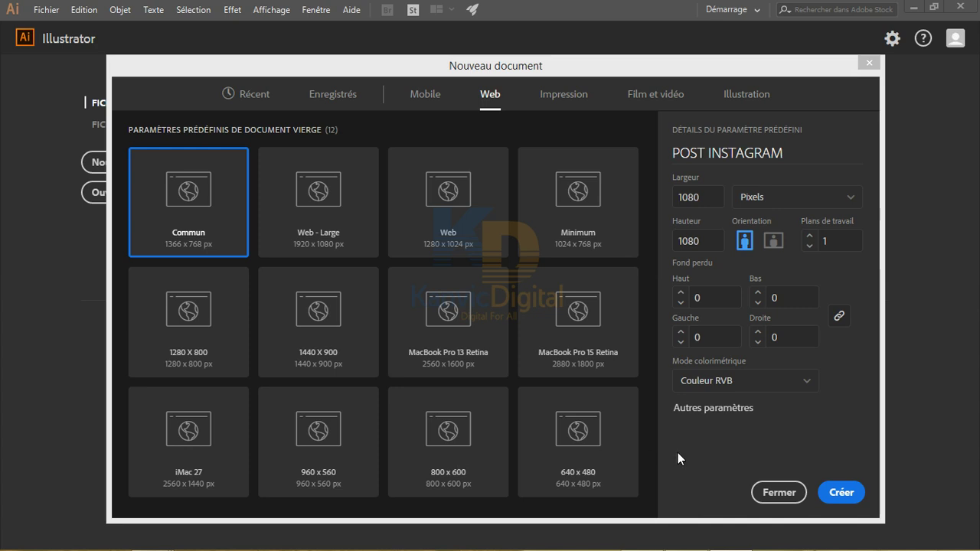
click(838, 493)
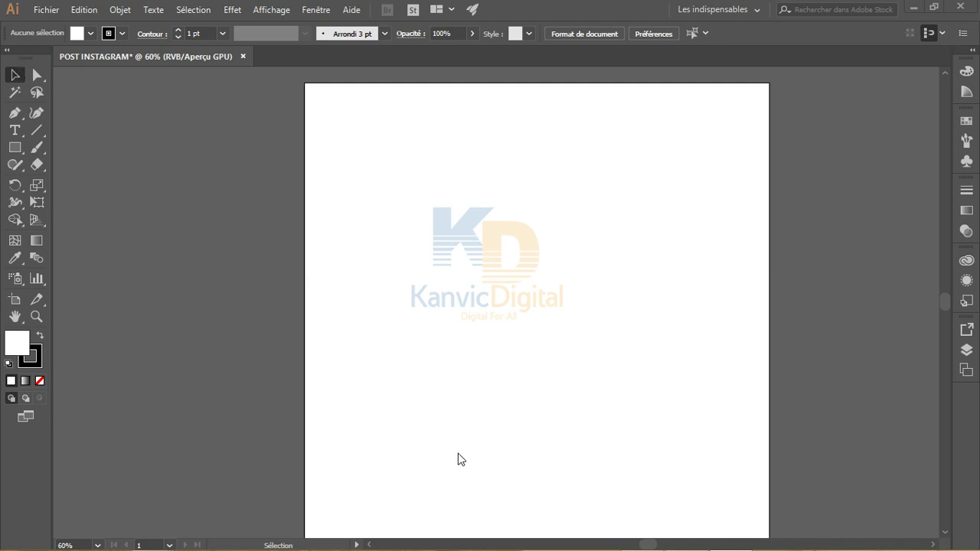
- Draw a rectangle in the upper middle of the artboard with the Rectangle tool and shift it slightly
key(a)
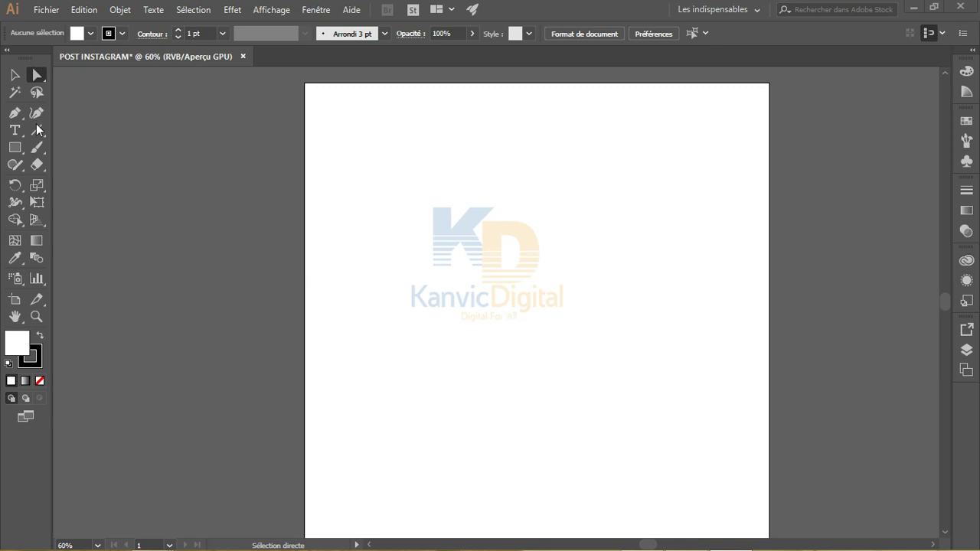
click(20, 145)
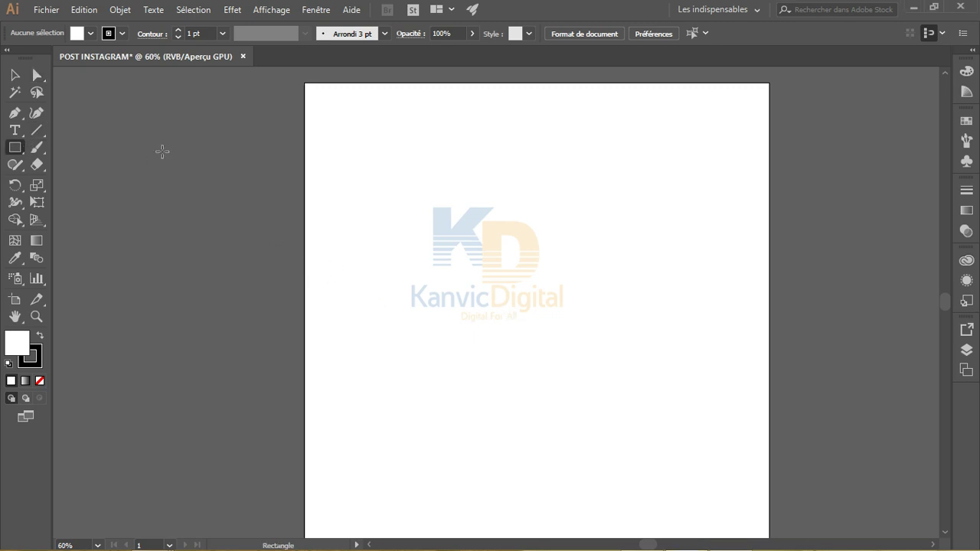
mouse_move(394, 187)
mouse_down()
mouse_move(604, 199)
mouse_move(609, 362)
mouse_up()
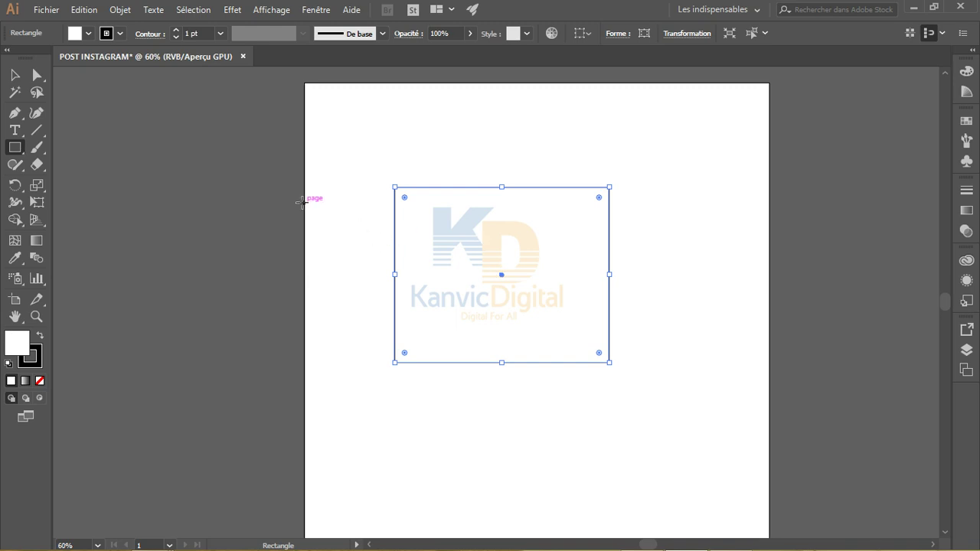
click(15, 75)
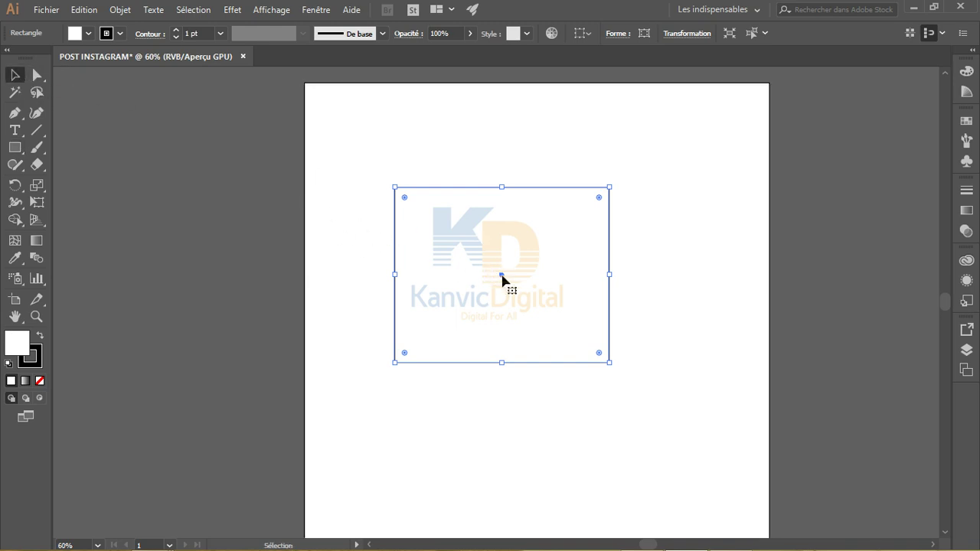
drag(502, 278, 518, 259)
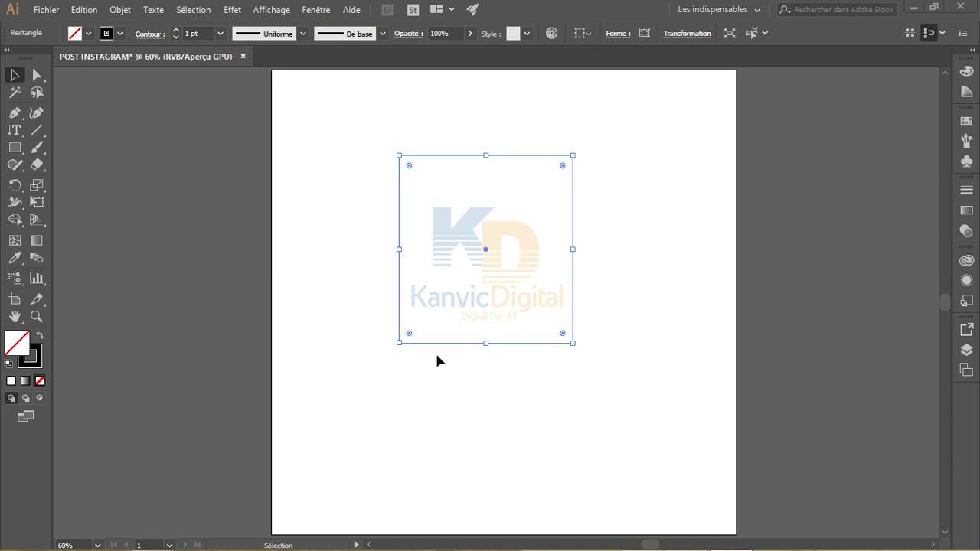
- Round all four corners of the rectangle together by adjusting its live corners with Direct Selection
click(34, 77)
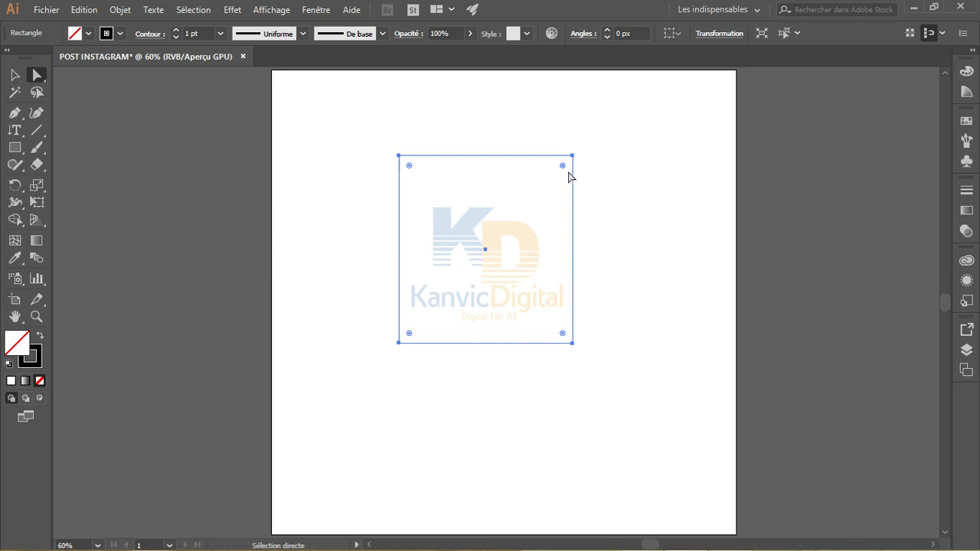
drag(563, 168, 559, 210)
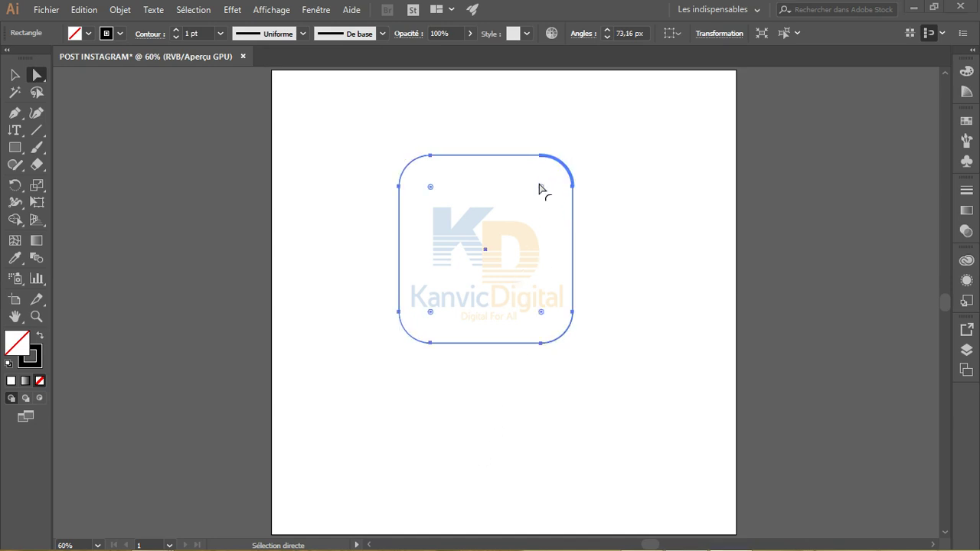
drag(546, 192, 667, 121)
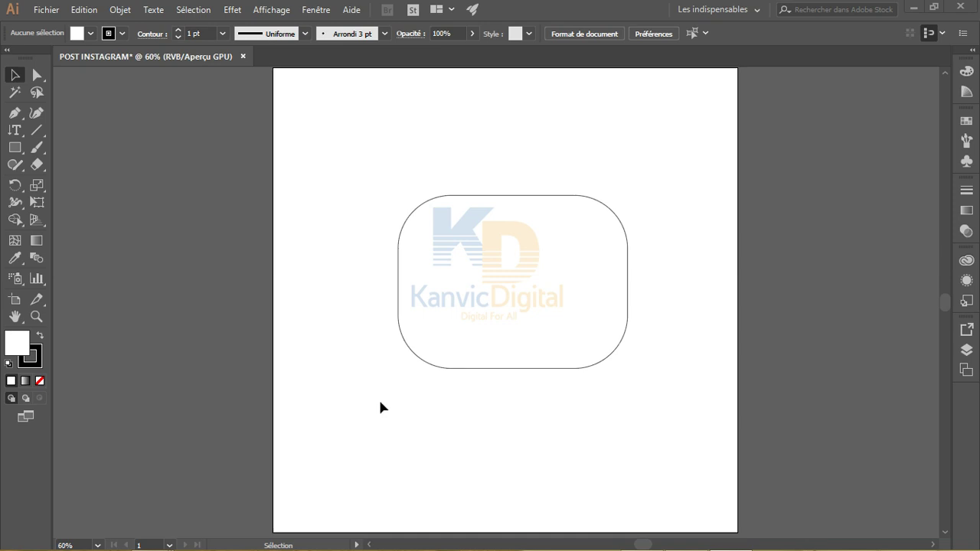
- Add a text frame above the rounded rectangle, near the artboard's upper-left corner, and replace its placeholder with KANVIC DIGITAL
click(16, 130)
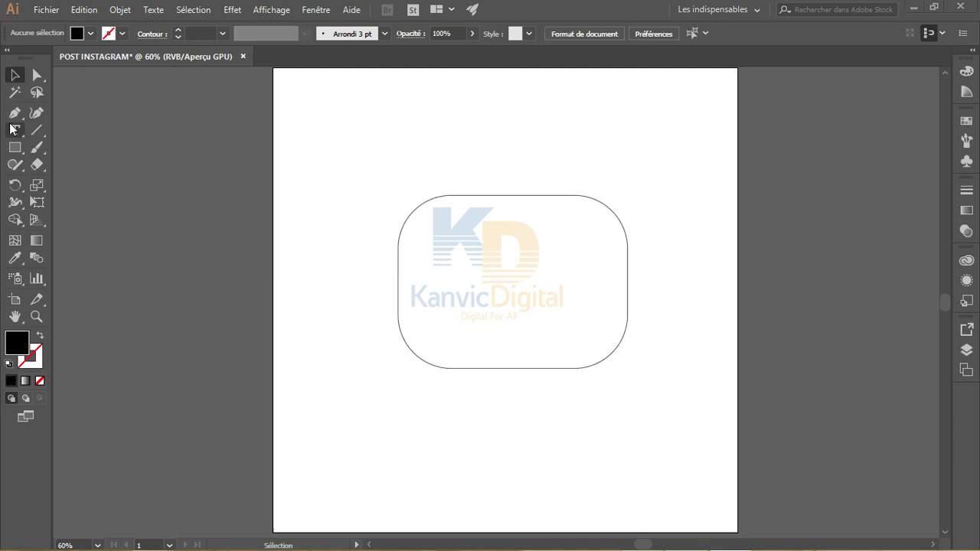
click(12, 129)
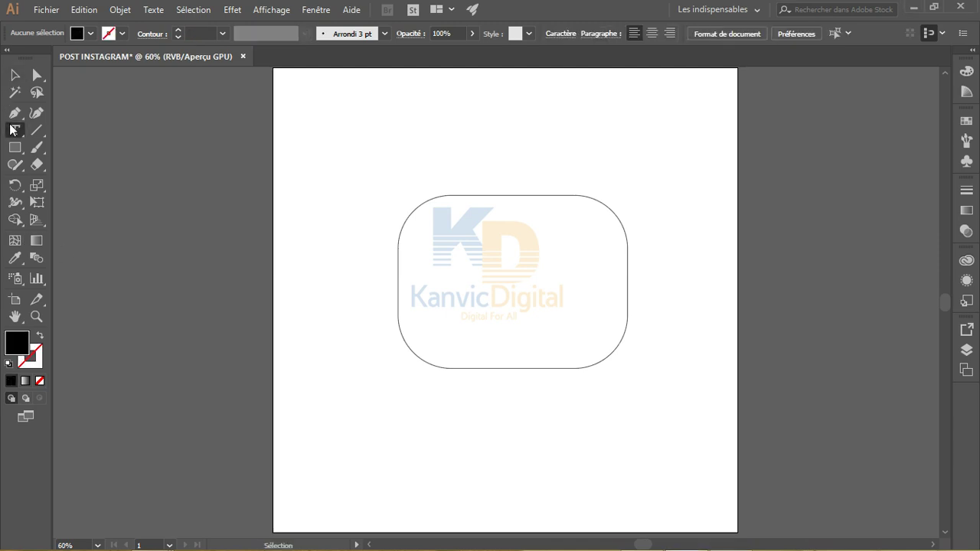
drag(309, 111, 459, 178)
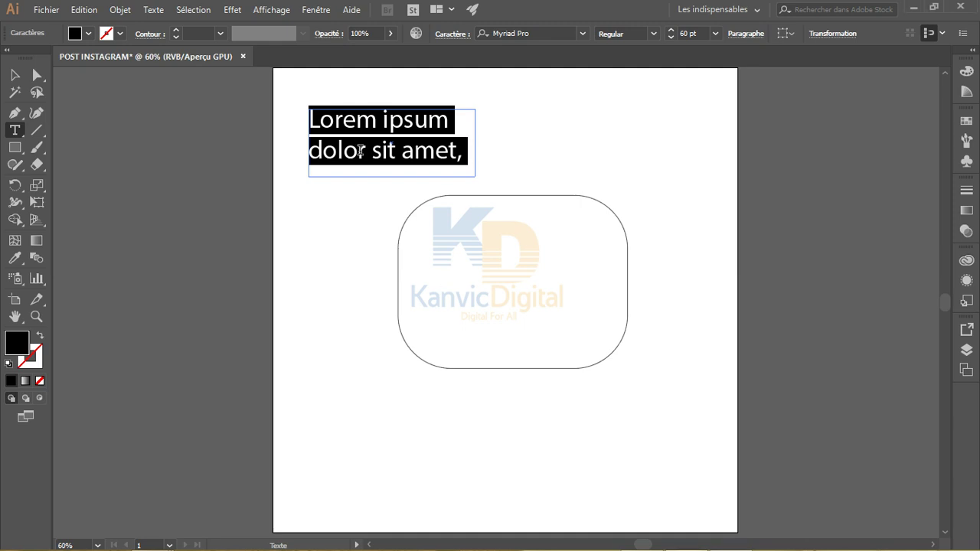
key(BackSpace)
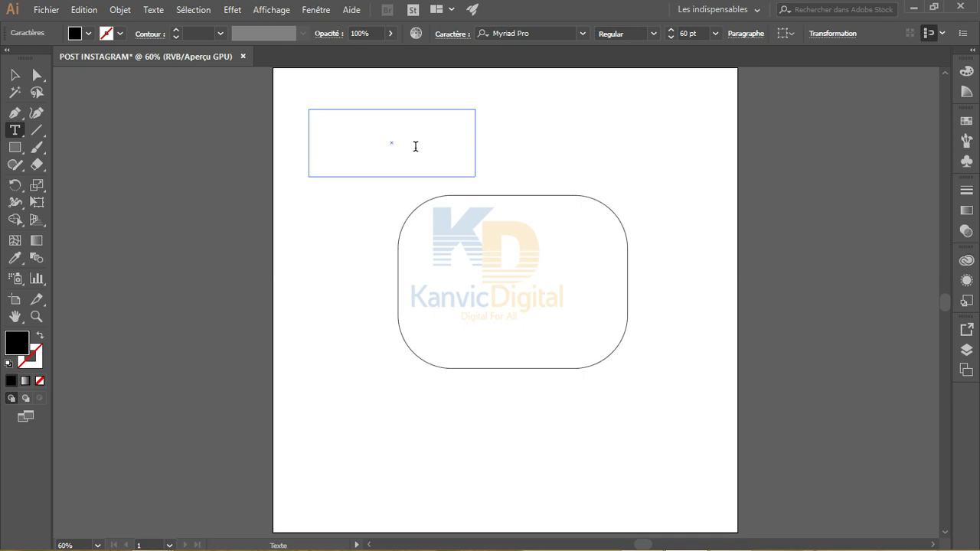
text(KANVIC)
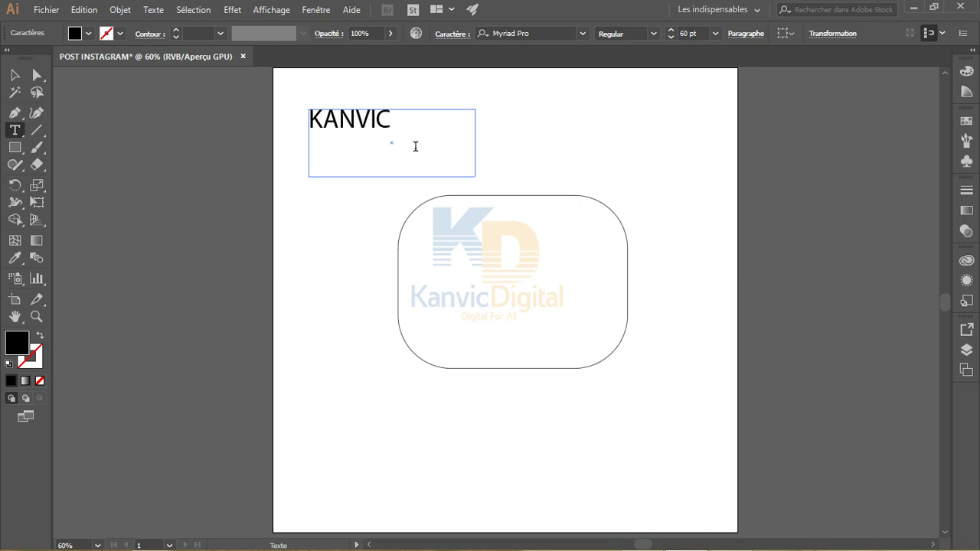
text( DIGITA)
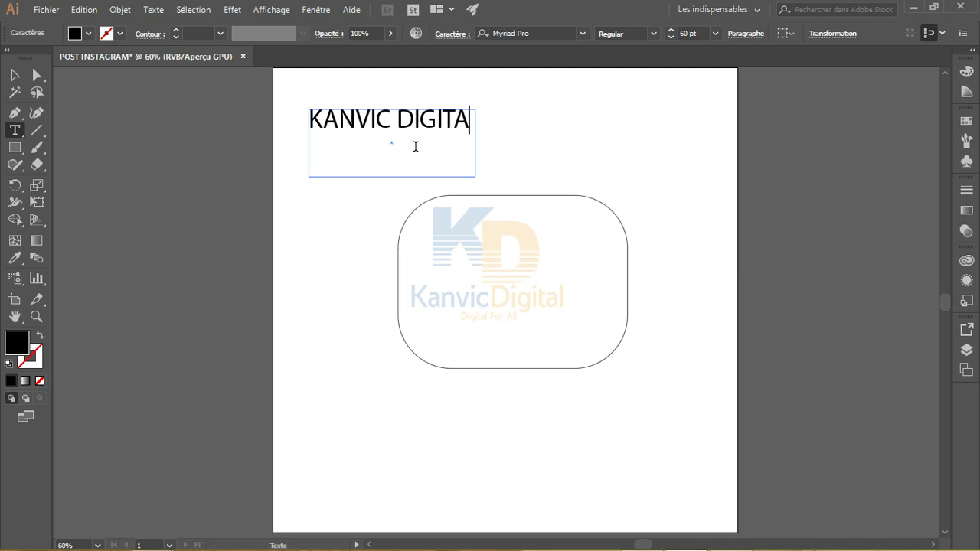
text(L)
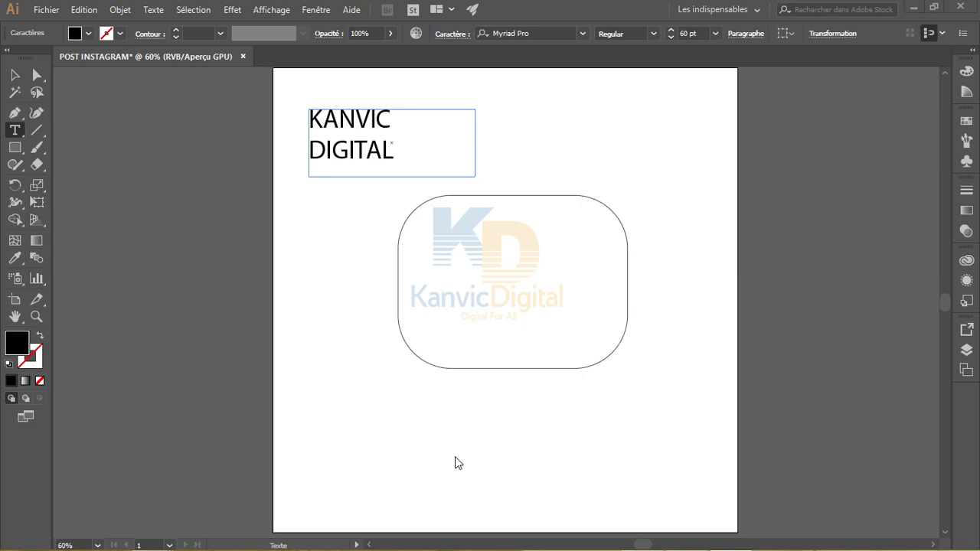
- Try to place vertical area text (Texte captif vertical) on the empty artboard beside the rounded rectangle
click(13, 131)
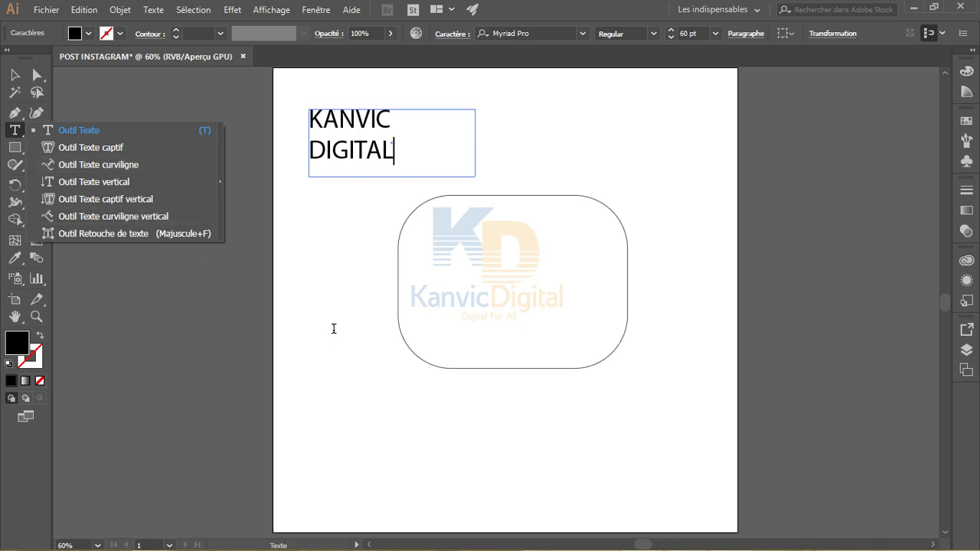
click(121, 201)
click(295, 221)
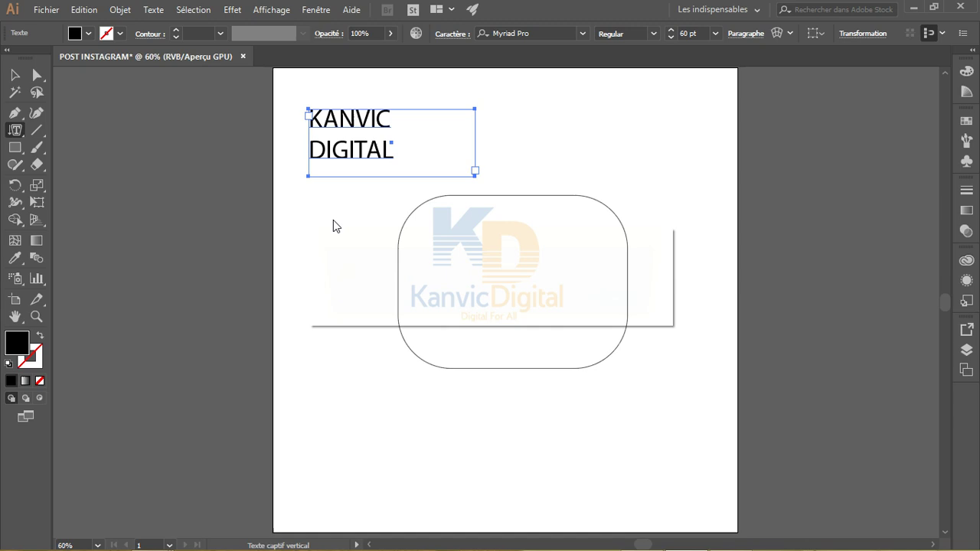
click(625, 302)
click(317, 247)
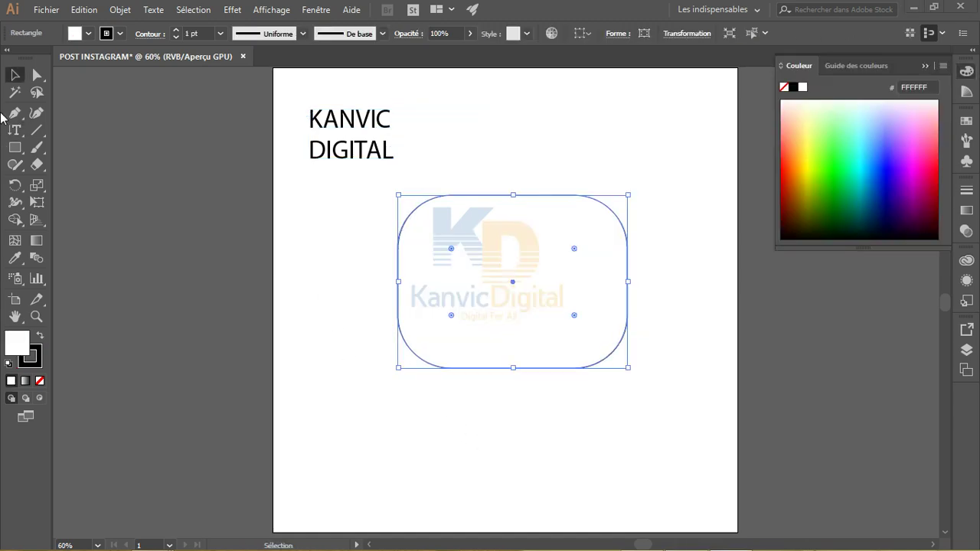
- Add a tall vertical text frame beside the rounded rectangle with the Vertical Type tool (Texte vertical) and replace its placeholder with KANVIC DIGITAL
click(21, 131)
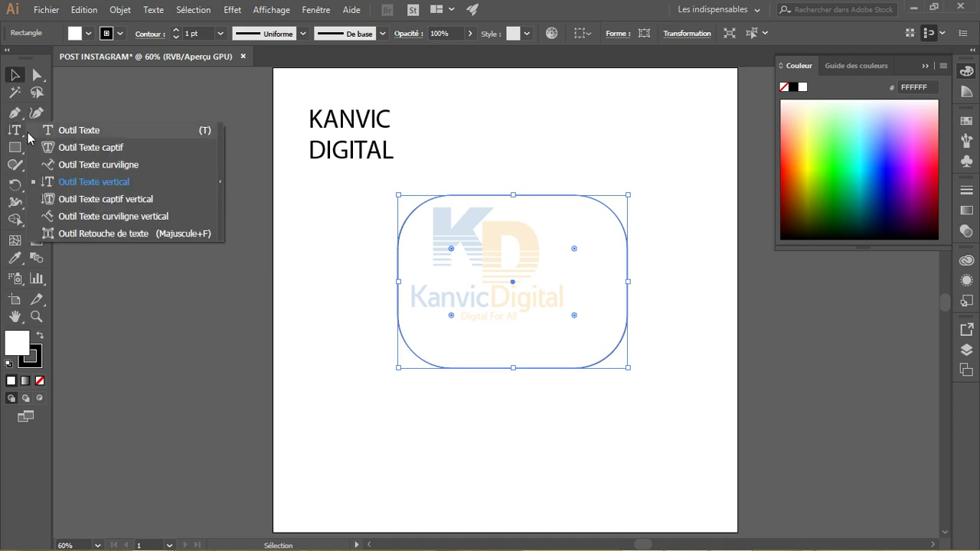
click(81, 185)
drag(306, 205, 360, 463)
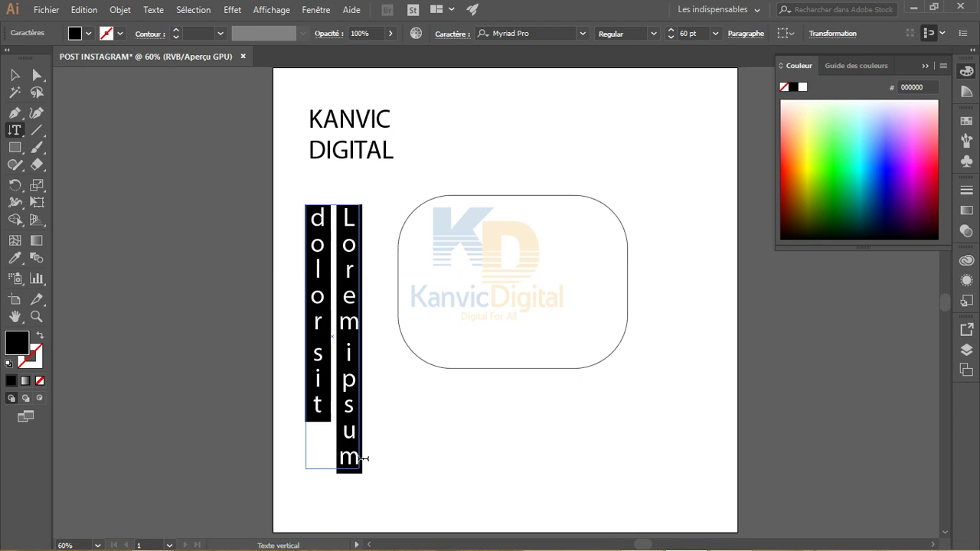
text(KAN)
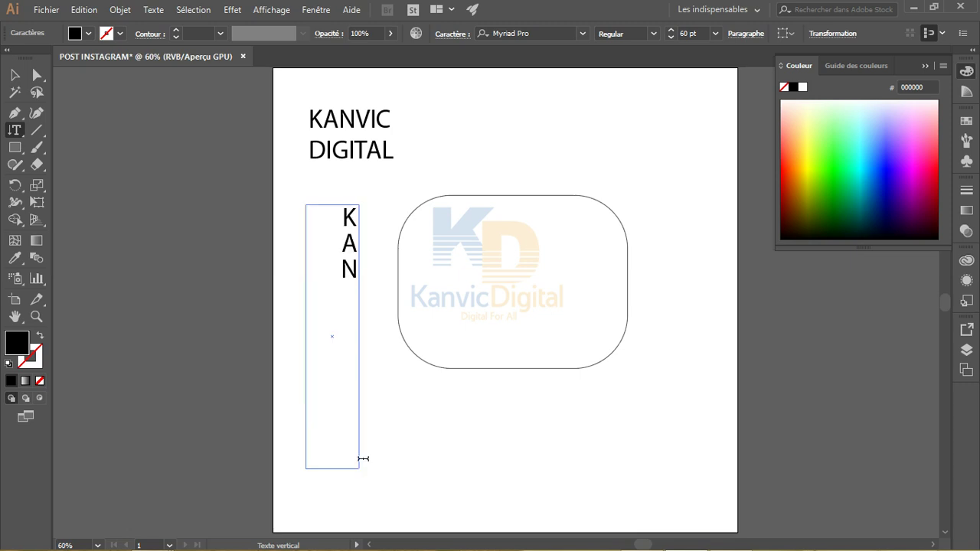
text(VIC DIGITAL)
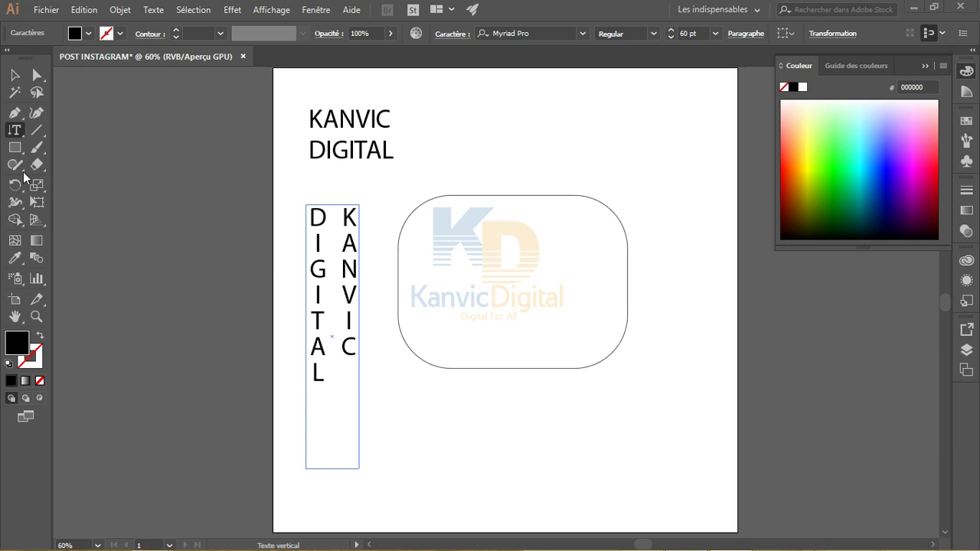
click(15, 75)
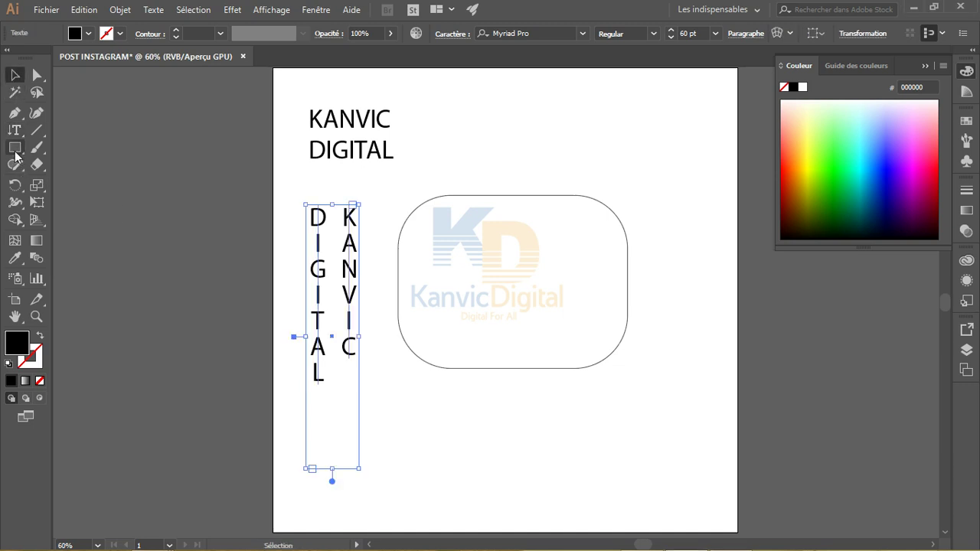
- Draw a black rectangle overlapping the rounded rectangle's upper edge, and a small black circle with the Ellipse tool below the vertical text
click(15, 147)
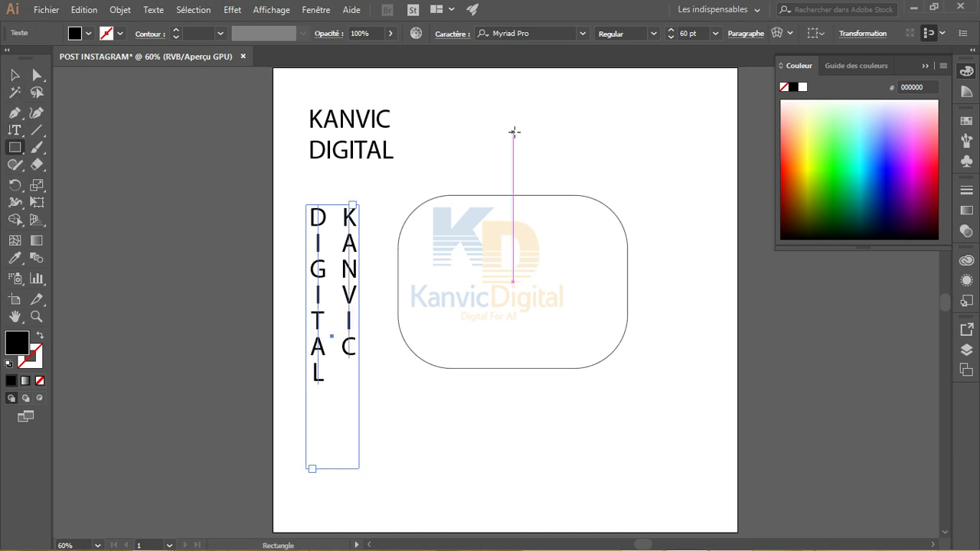
mouse_move(480, 105)
mouse_down()
mouse_move(701, 134)
mouse_move(655, 220)
mouse_up()
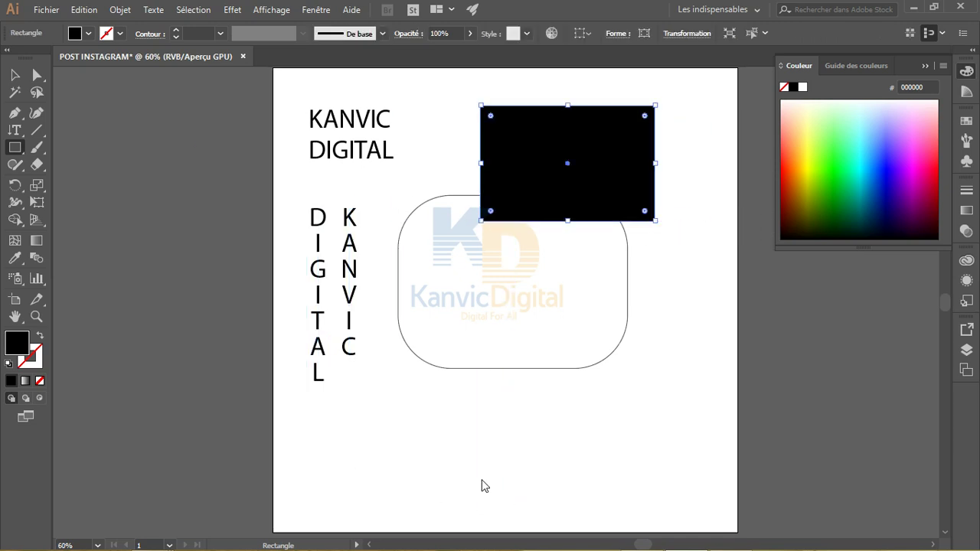
click(16, 150)
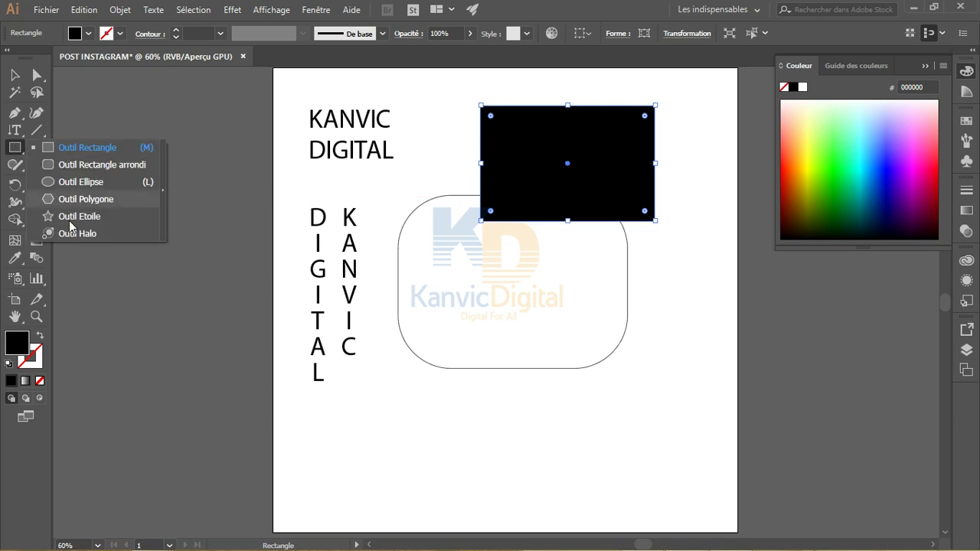
click(75, 182)
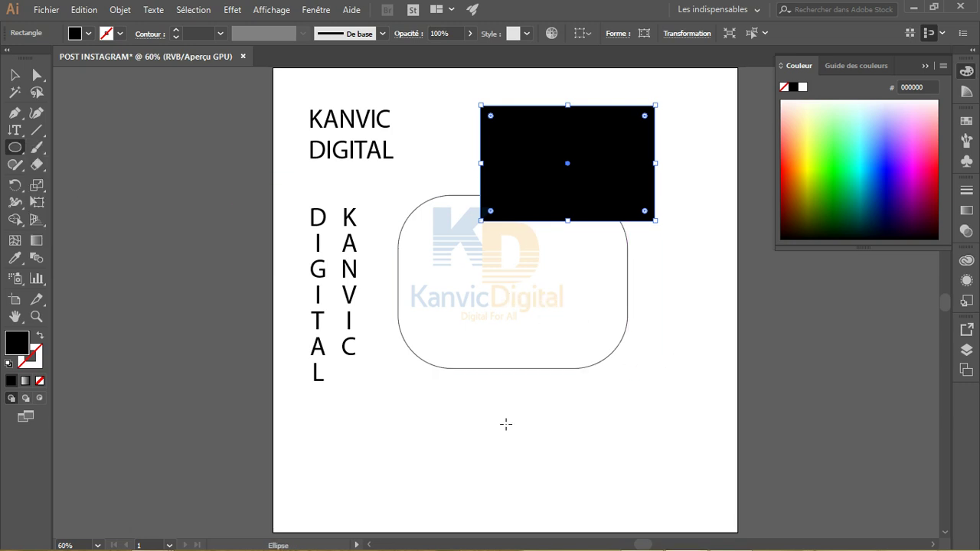
ctrl+click(454, 463)
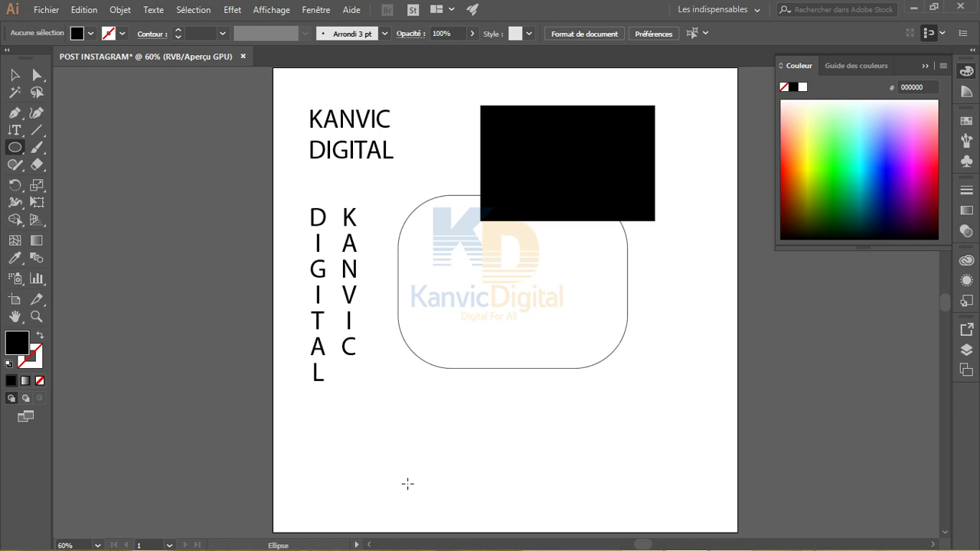
drag(322, 409, 382, 468)
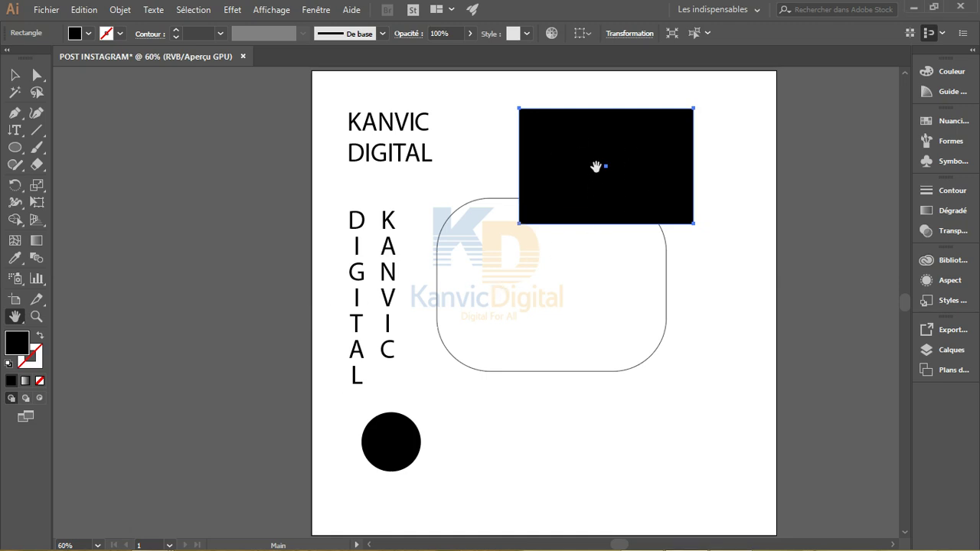
- Give the black rectangle a red E70032 stroke with a weight of 60 pt
click(13, 74)
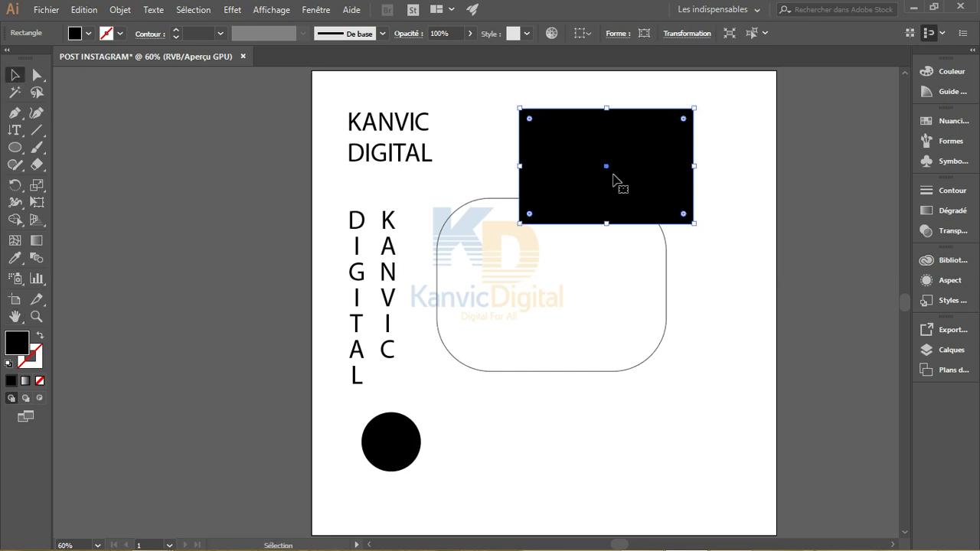
click(41, 367)
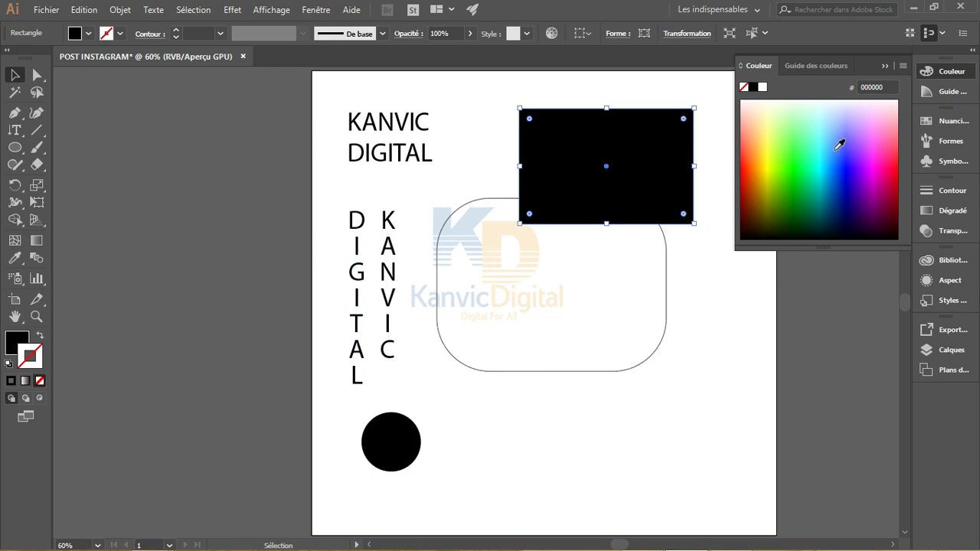
click(891, 175)
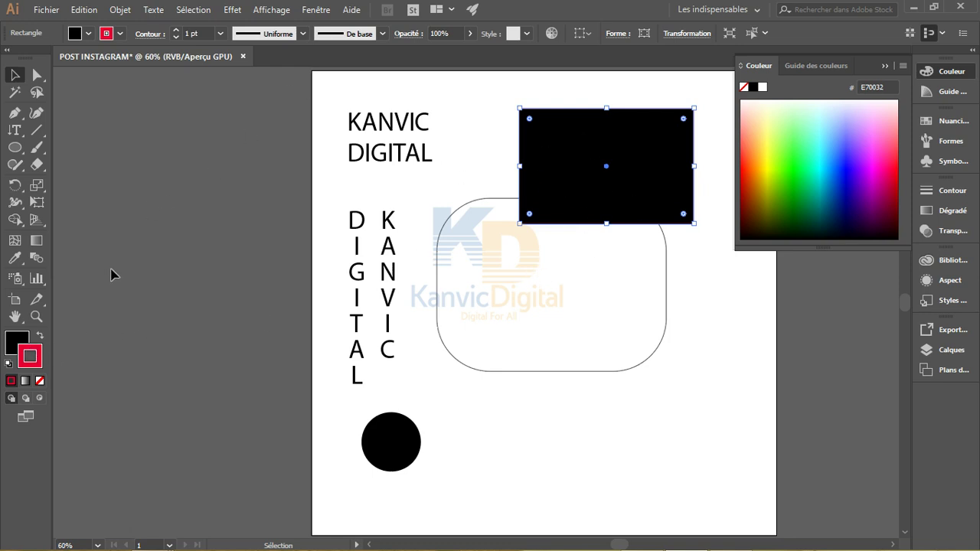
click(220, 33)
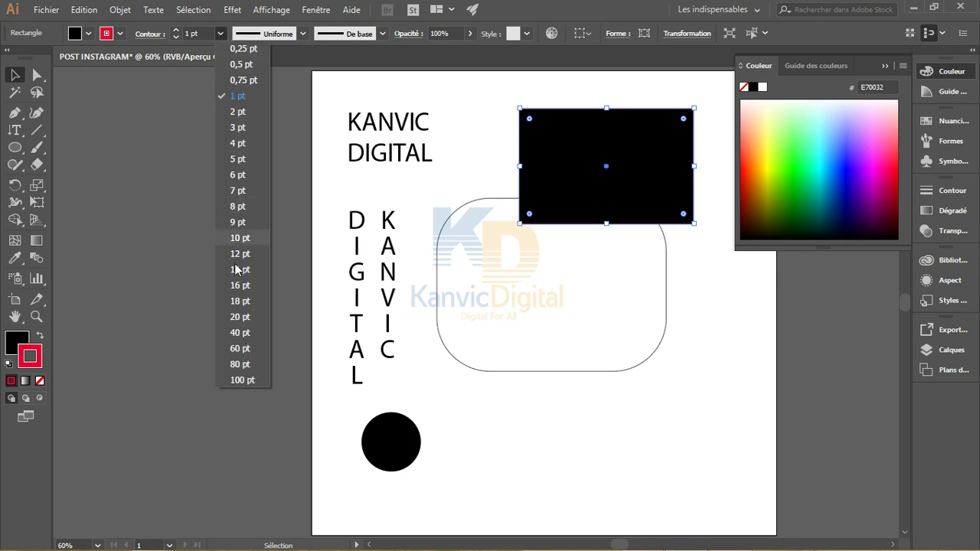
click(238, 348)
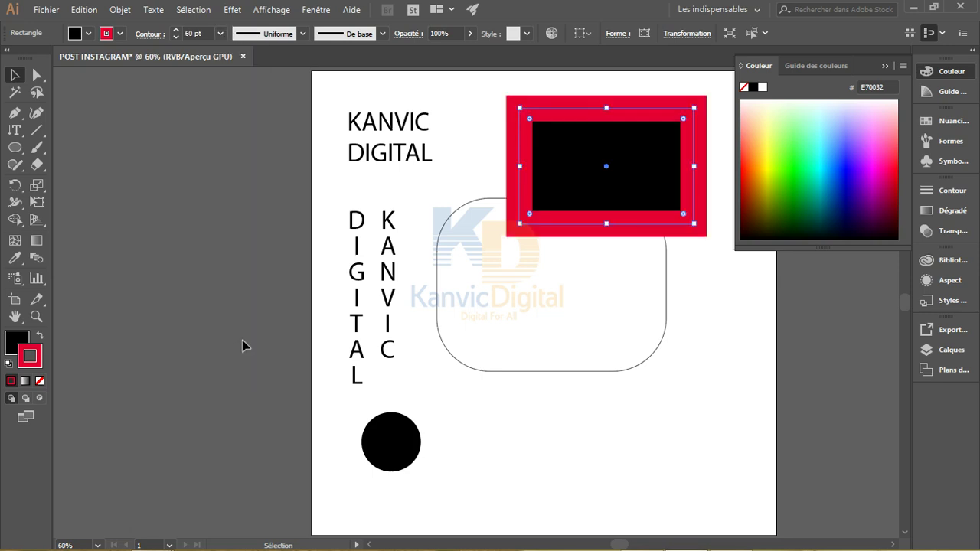